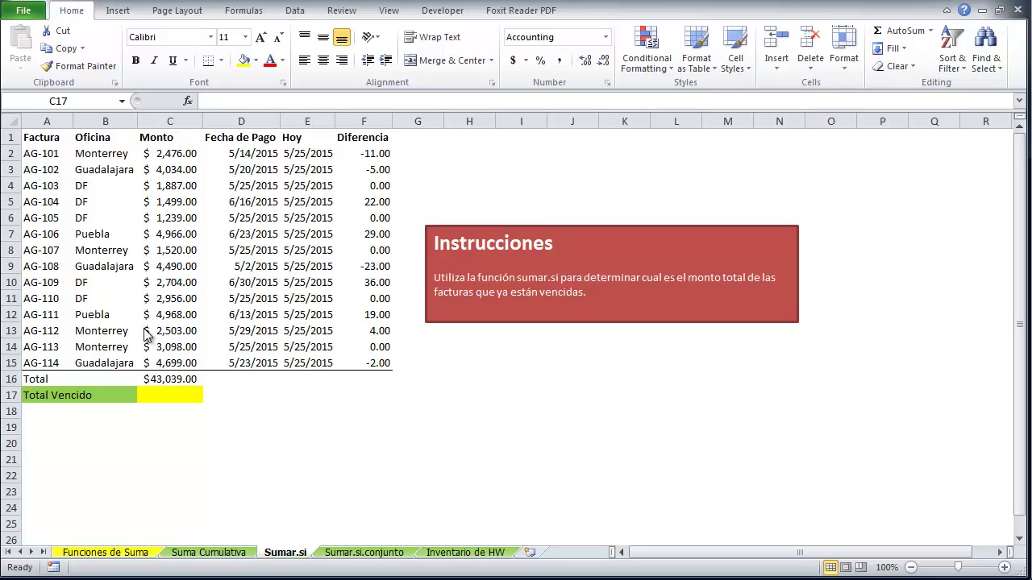
In C17, after correcting a mistyped function name and restarting the entry, begin the formula =sumif(
left_click(188, 395)
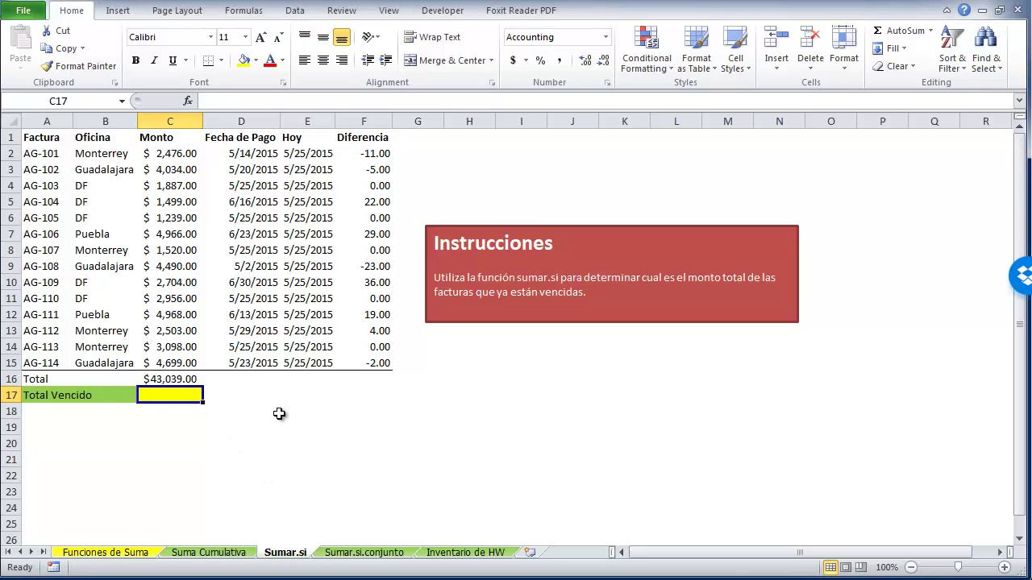
type("=sumar.s")
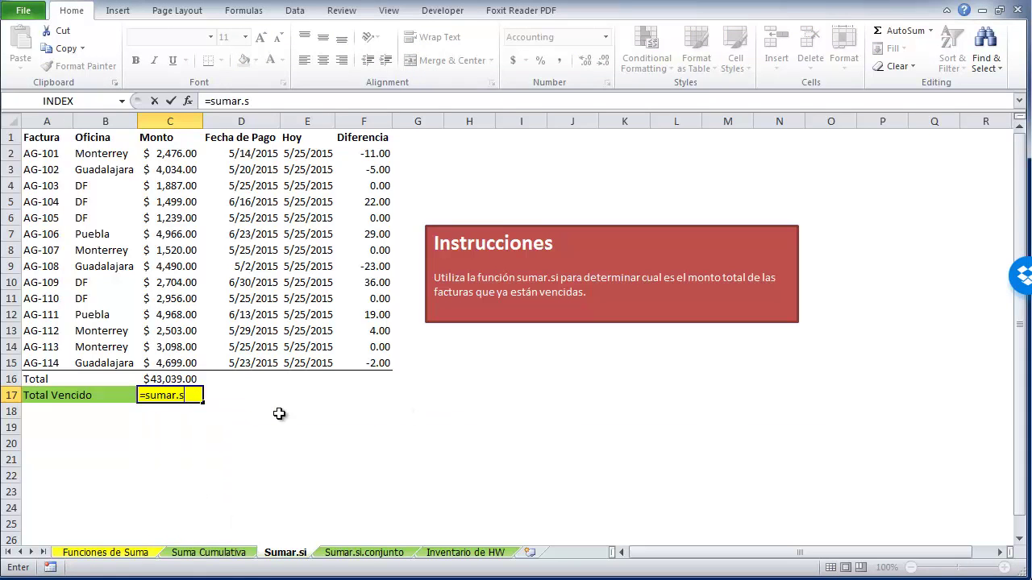
type("i")
key("BackSpace")
key("BackSpace")
key("BackSpace")
key("BackSpace")
key("BackSpace")
key("BackSpace")
type("sumif(")
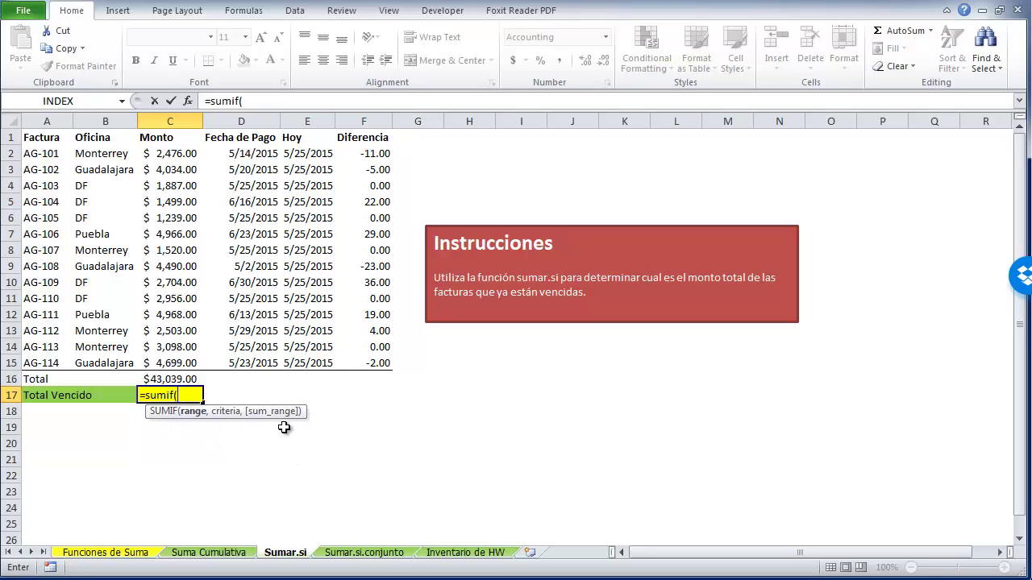
key("Escape")
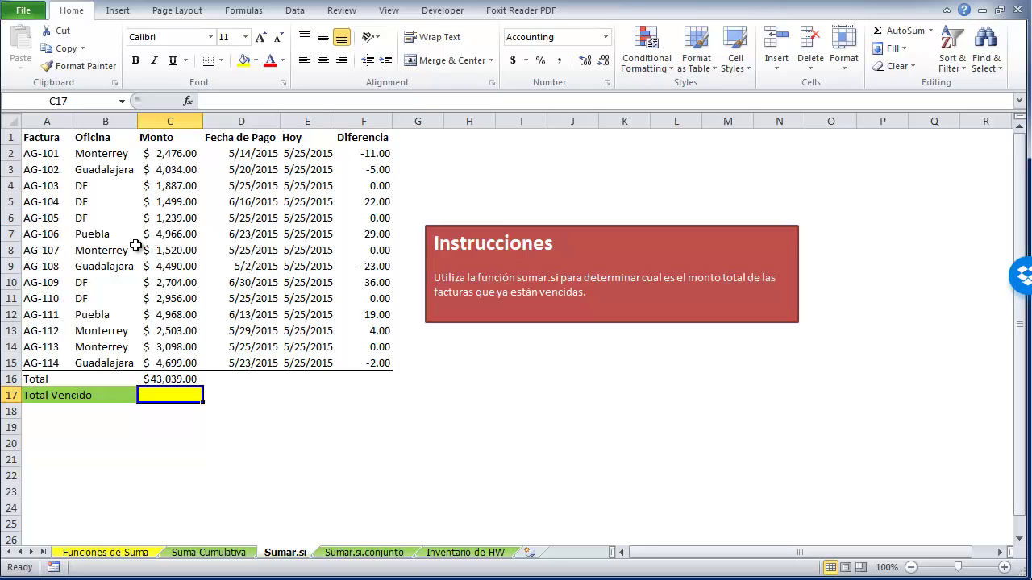
type("=sum")
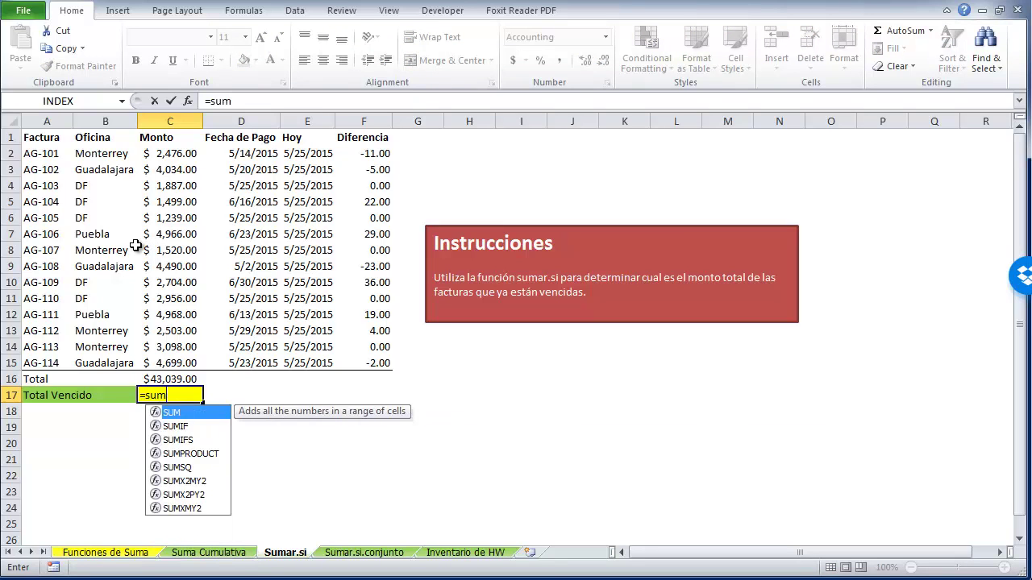
type("if(")
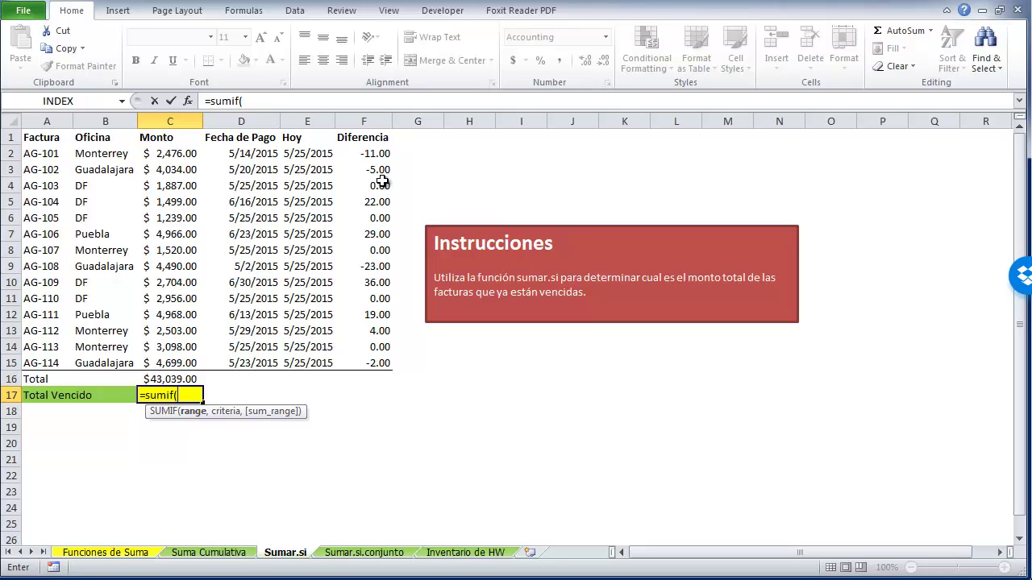
Enter the Diferencia range F2:F15 as the SUMIF range argument, followed by a comma
left_click_drag(382, 153, 379, 364)
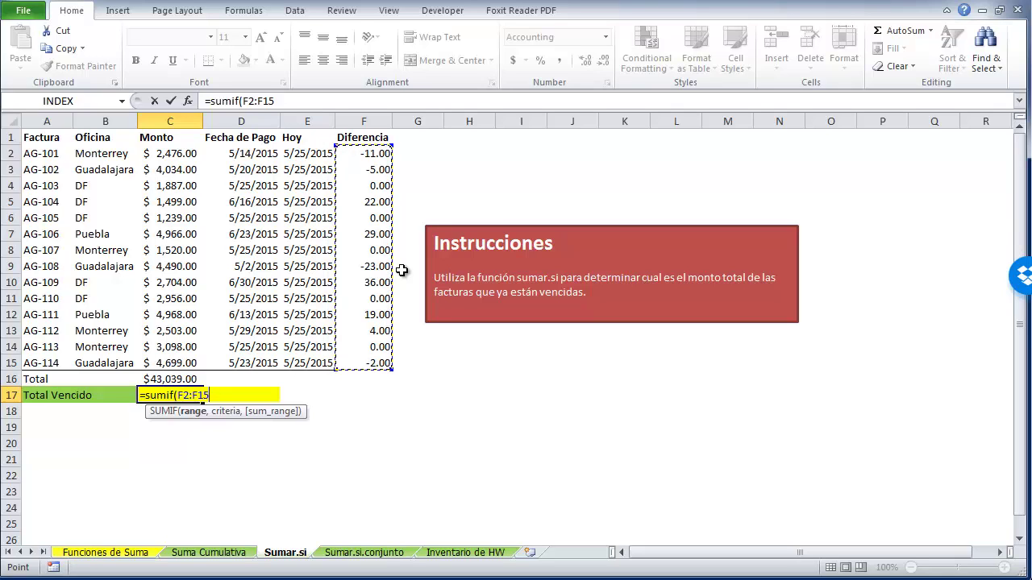
type(",")
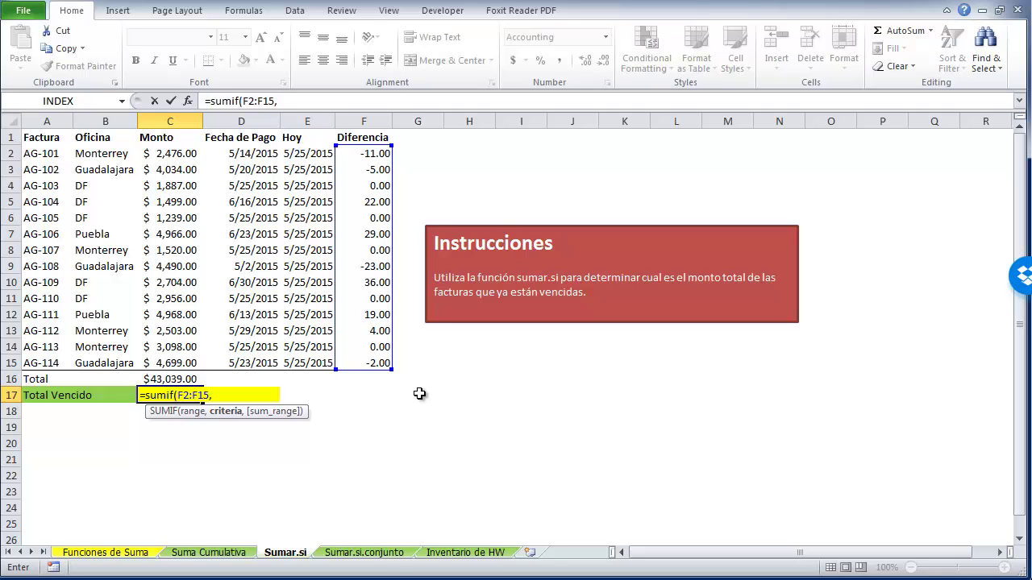
Add "<0" as the SUMIF criteria, followed by a comma
type("\"")
type("<0")
type("\"")
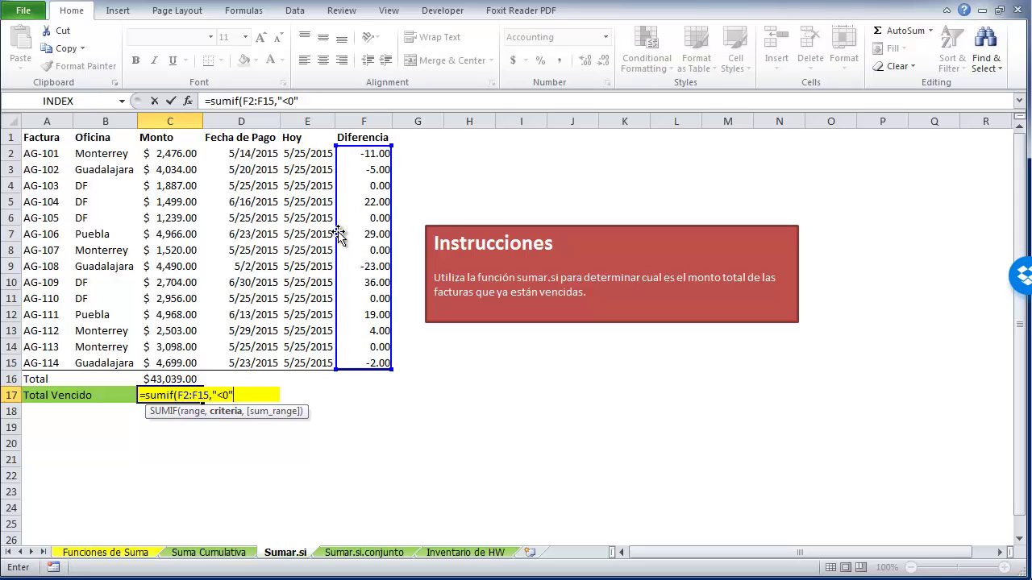
type(",")
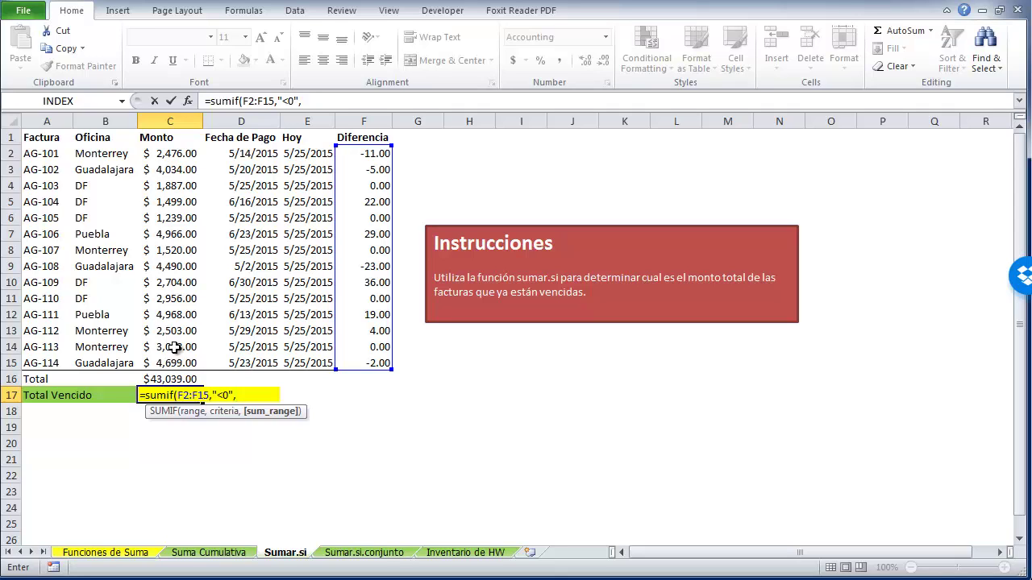
Add the Monto amounts C2:C15 as the sum range and close the parenthesis
left_click_drag(174, 157, 174, 363)
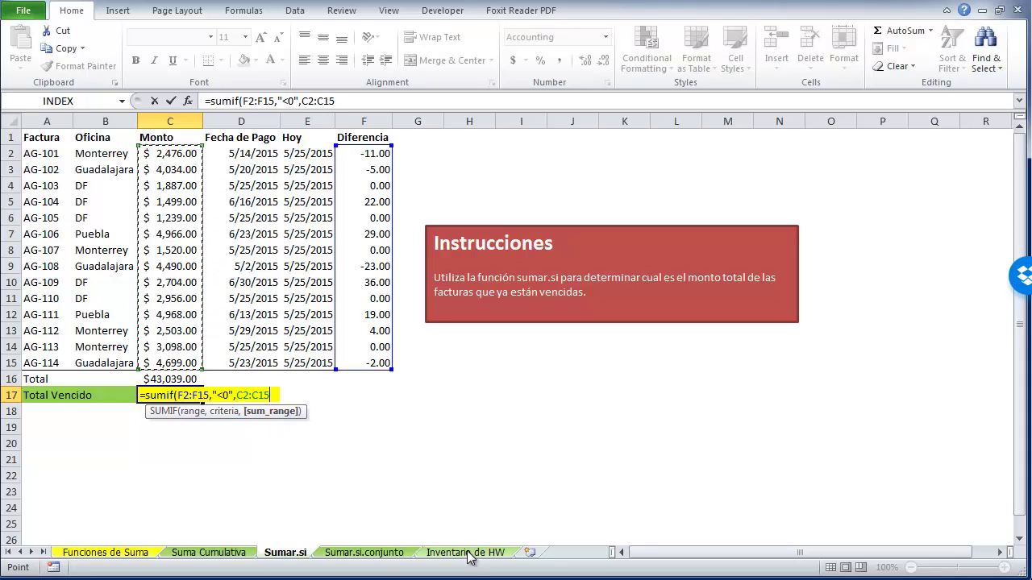
type(")")
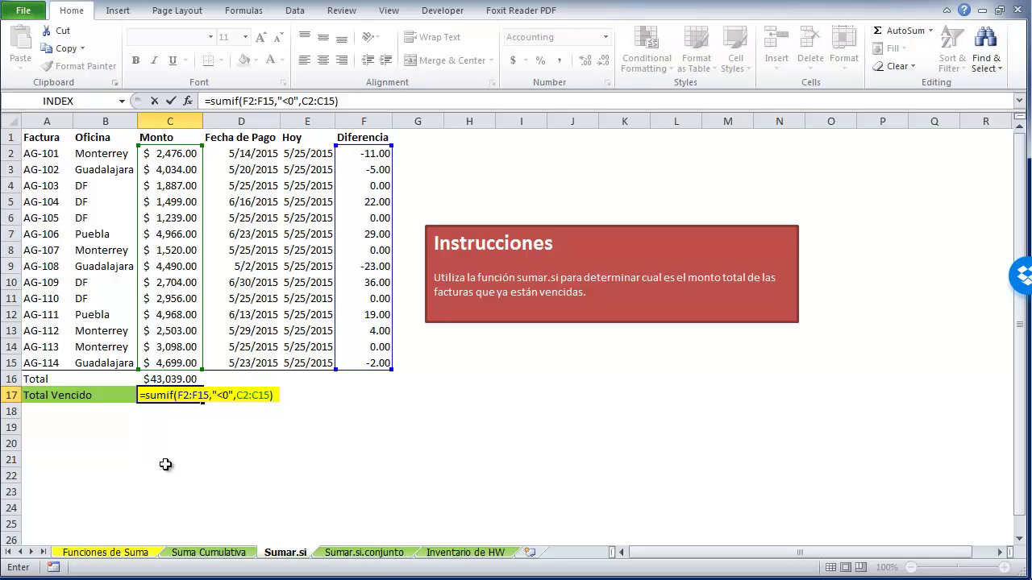
Commit =SUMIF(F2:F15,"<0",C2:C15) in C17 and reselect the cell to check it shows $20,192.00
key("Return")
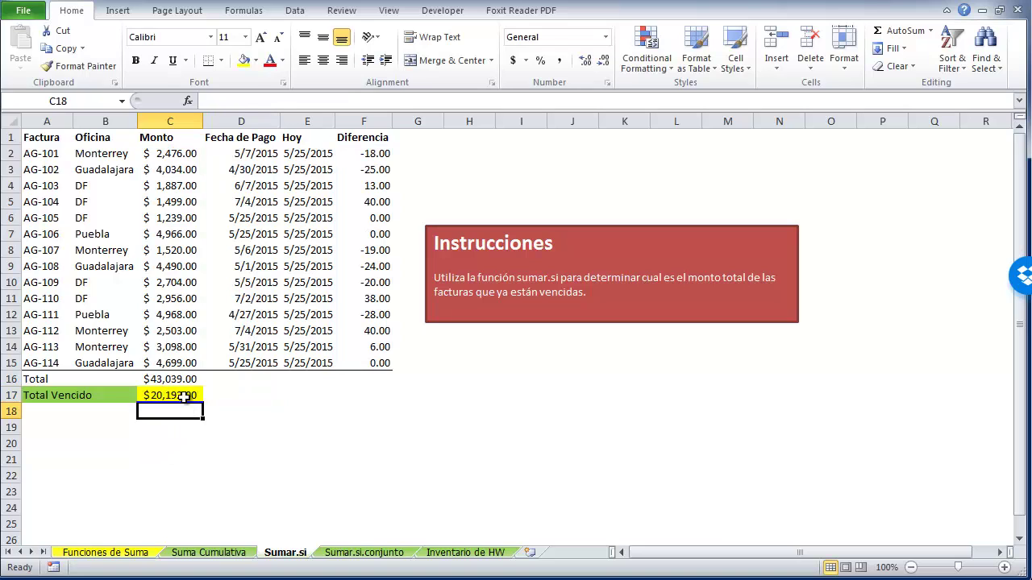
left_click(184, 396)
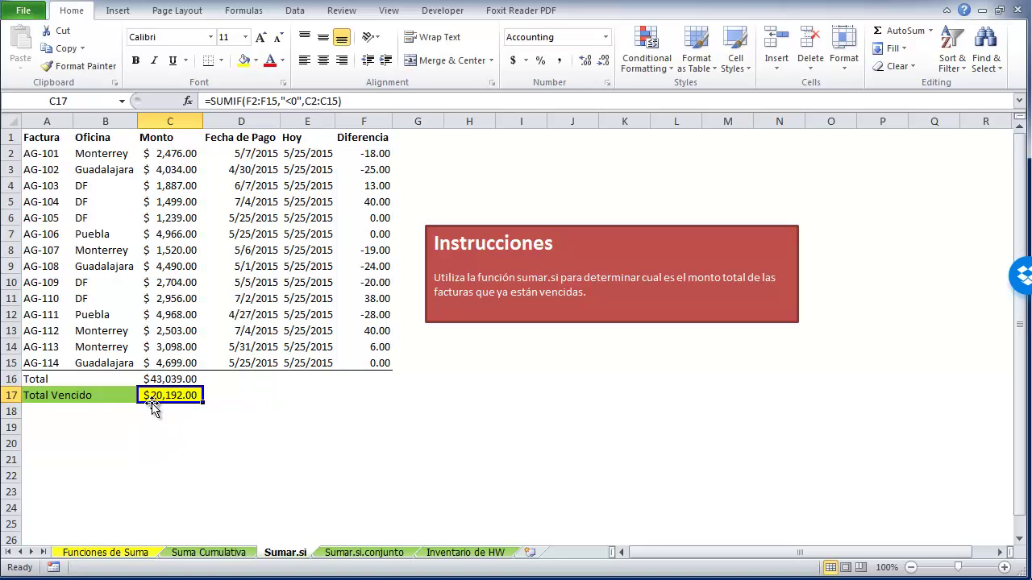